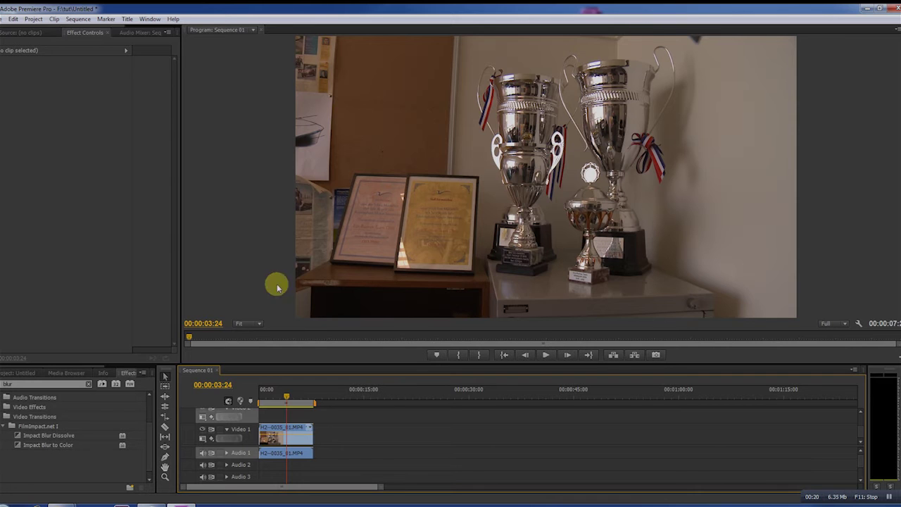
Drag the playhead back to 00:00:00:00 at the start of the trophy sequence.
{"action": "left_click_drag", "start_coordinate": [287, 396], "coordinate": [246, 403]}
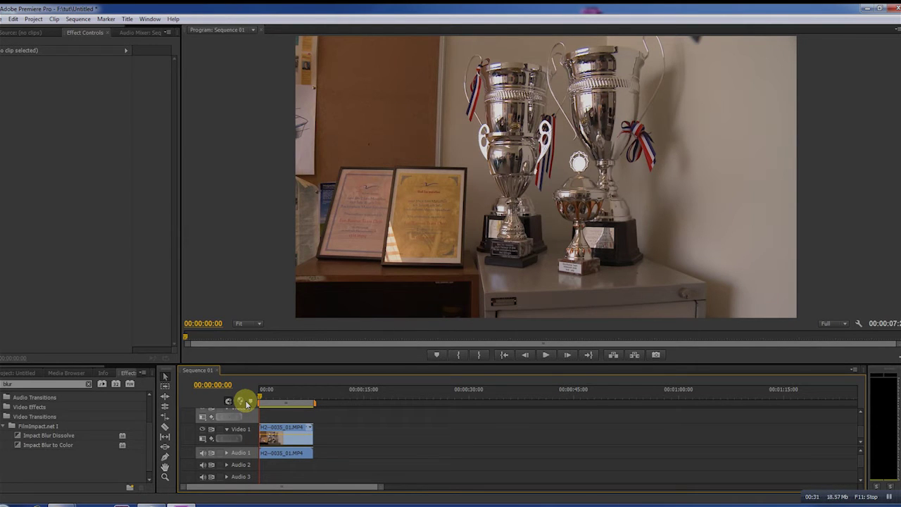
Bring up the Project panel's media list to import the del.psd still.
{"action": "left_click_drag", "start_coordinate": [247, 403], "coordinate": [185, 404]}
{"action": "left_click", "coordinate": [25, 374]}
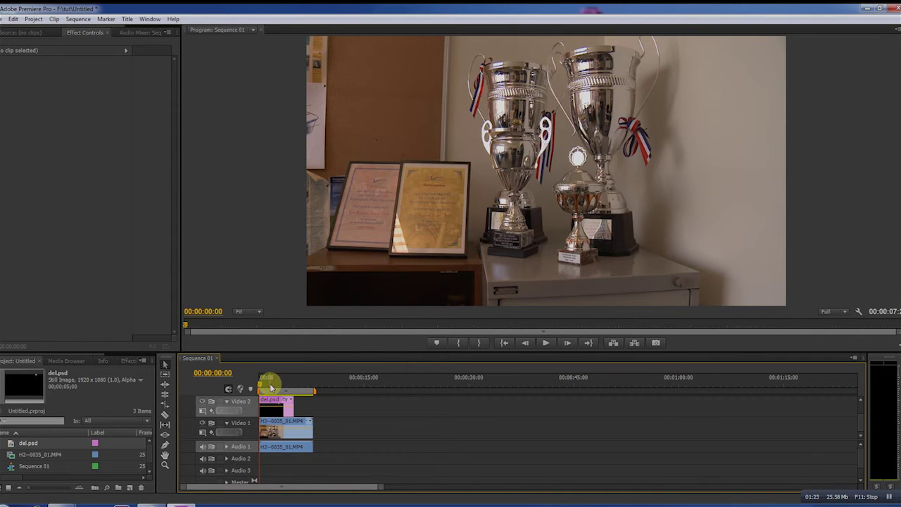
Preview a few frames in, then delete the del.psd still from Video 2.
{"action": "left_click_drag", "start_coordinate": [262, 388], "coordinate": [271, 388]}
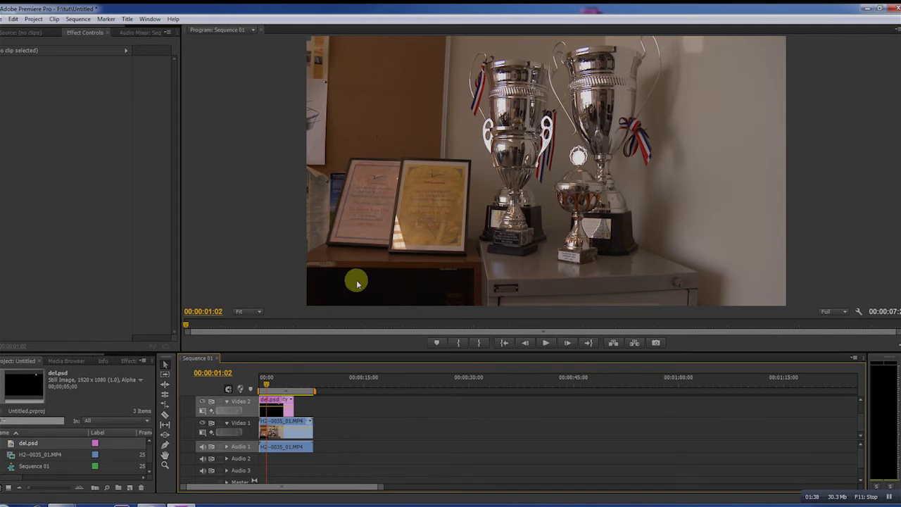
{"action": "left_click_drag", "start_coordinate": [266, 383], "coordinate": [269, 381]}
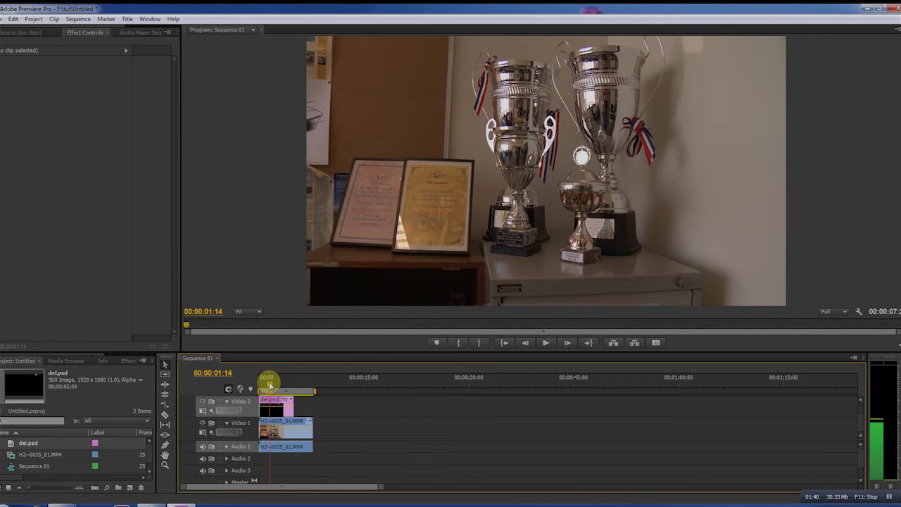
{"action": "left_click", "coordinate": [276, 402]}
{"action": "key", "text": "Delete"}
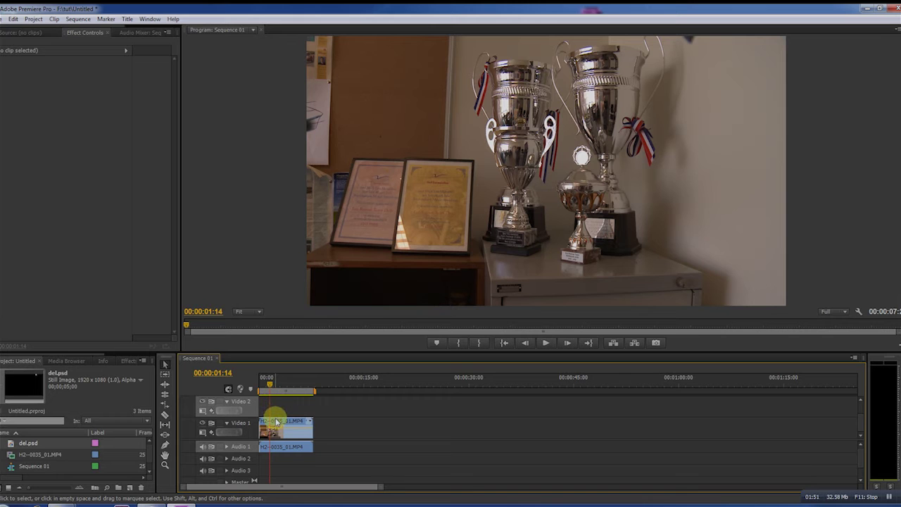
Copy the H2-0035_01.MP4 clip from Video 1 and paste it onto Video 2.
{"action": "left_click", "coordinate": [274, 426]}
{"action": "right_click", "coordinate": [274, 427]}
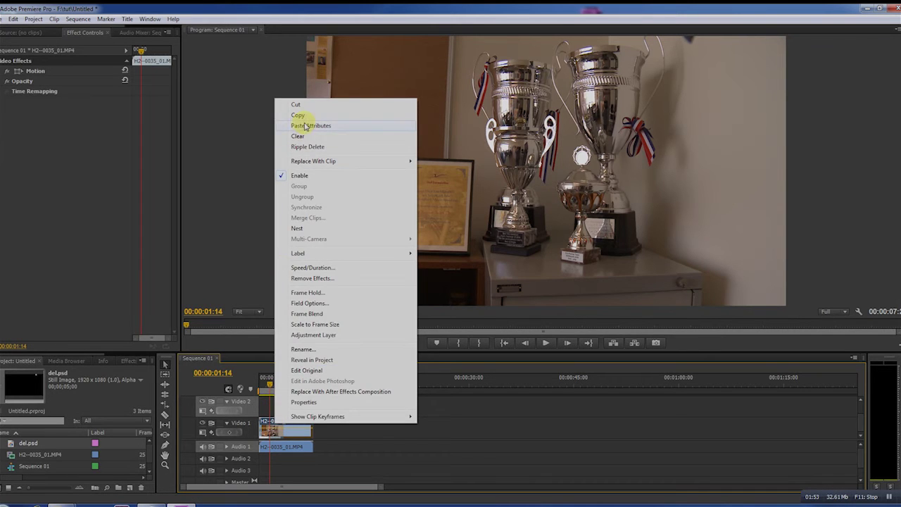
{"action": "left_click", "coordinate": [253, 388]}
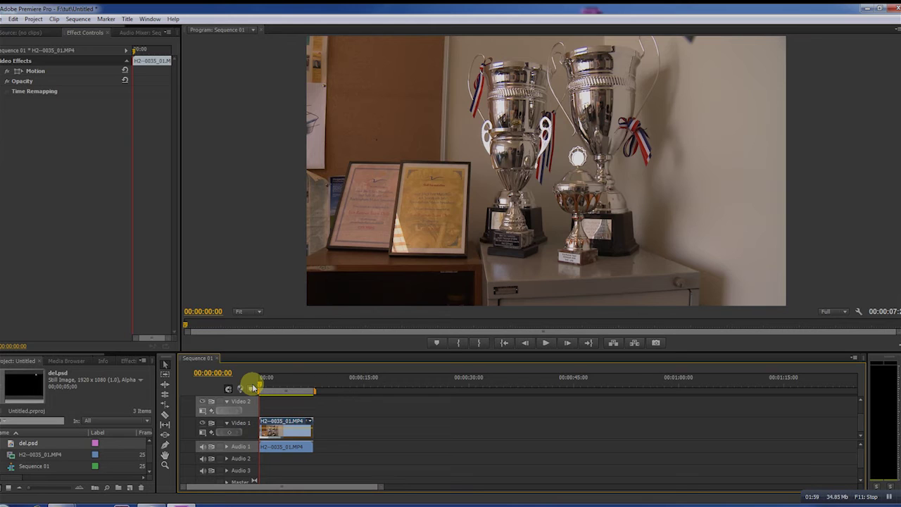
{"action": "key", "text": "ctrl+v"}
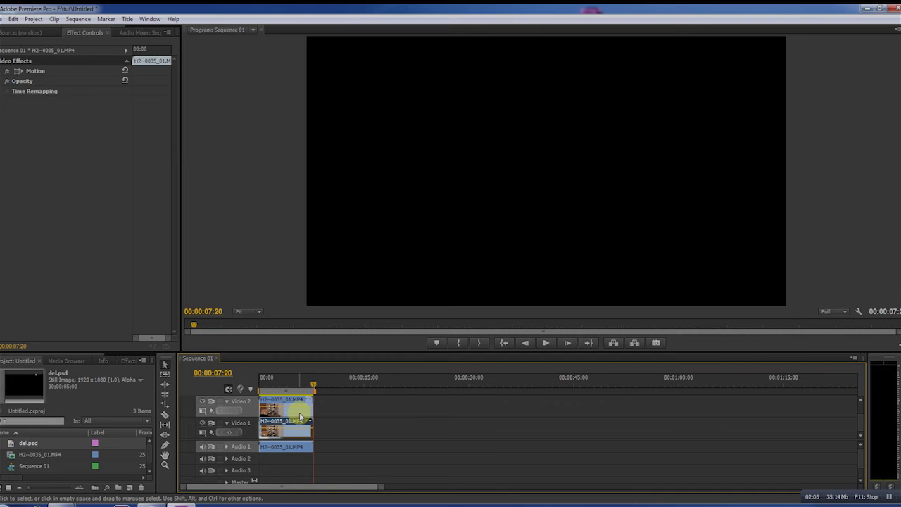
{"action": "left_click_drag", "start_coordinate": [315, 387], "coordinate": [290, 388]}
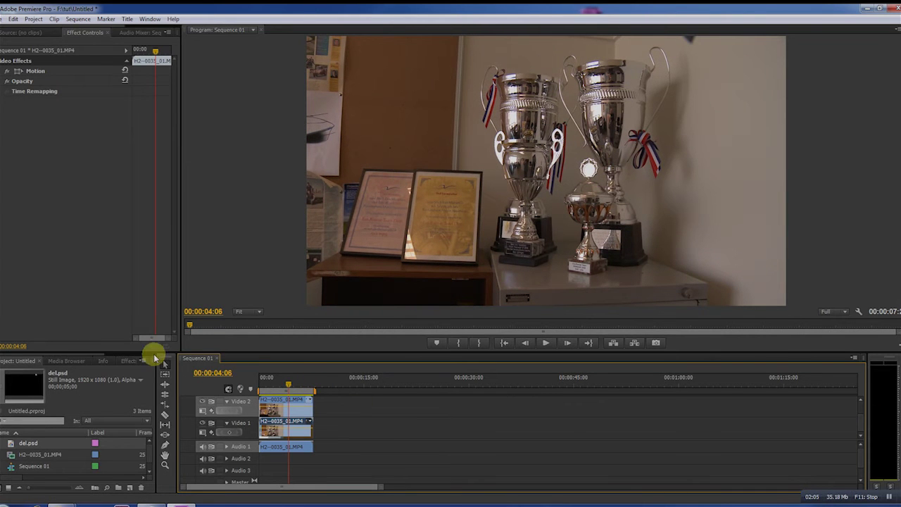
Find Camera Blur in the Effects panel and apply it to the Video 2 duplicate at 25 percent.
{"action": "left_click", "coordinate": [83, 361]}
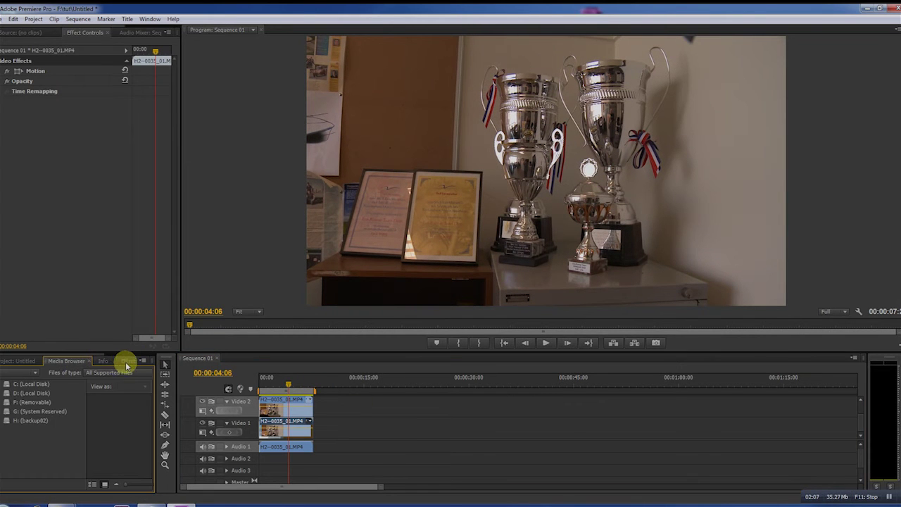
{"action": "left_click", "coordinate": [127, 361]}
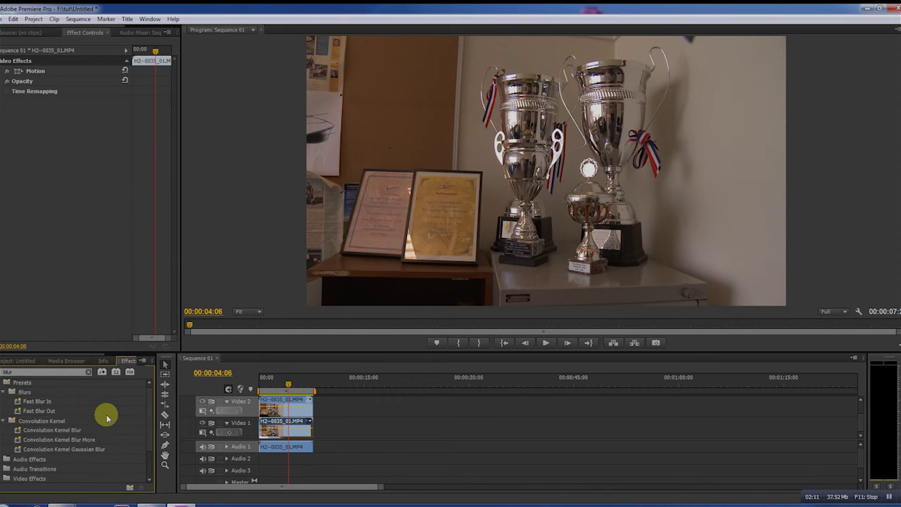
{"action": "scroll", "coordinate": [107, 418], "scroll_direction": "down", "scroll_amount": 2}
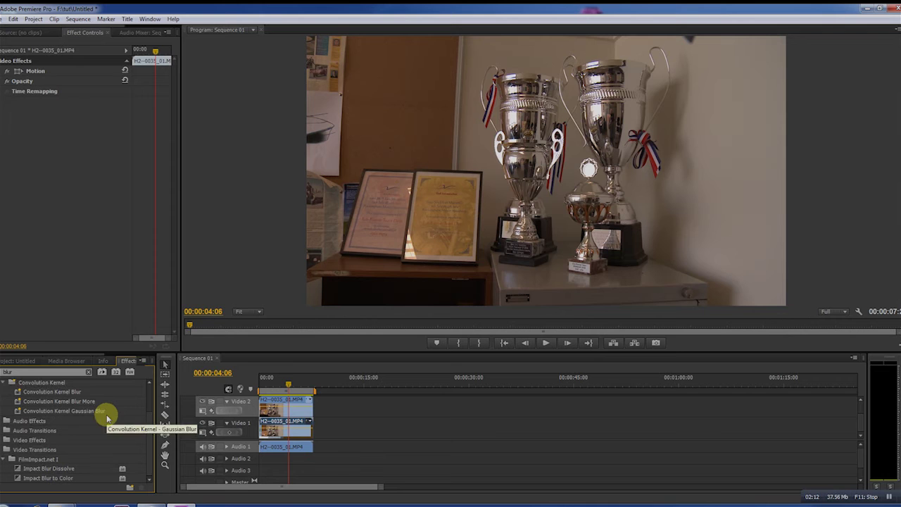
{"action": "scroll", "coordinate": [146, 412], "scroll_direction": "up", "scroll_amount": 2}
{"action": "scroll", "coordinate": [142, 429], "scroll_direction": "down", "scroll_amount": 2}
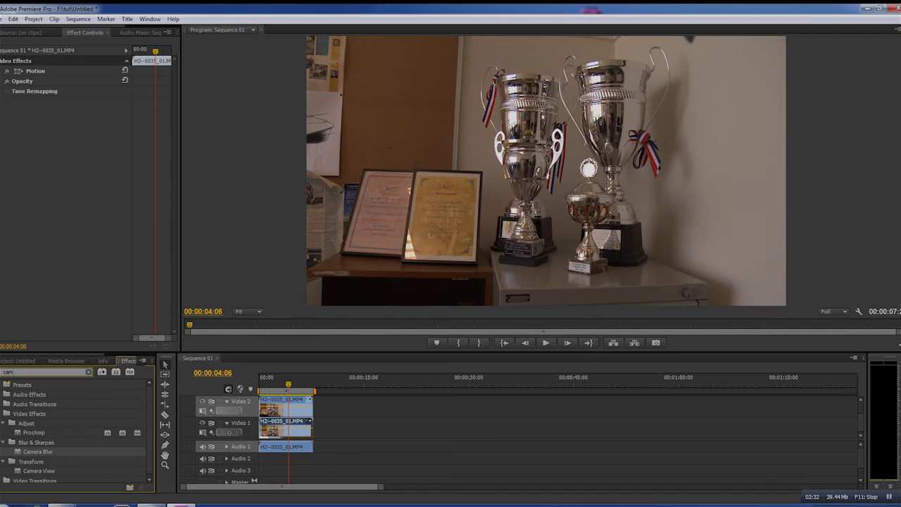
{"action": "type", "text": "er"}
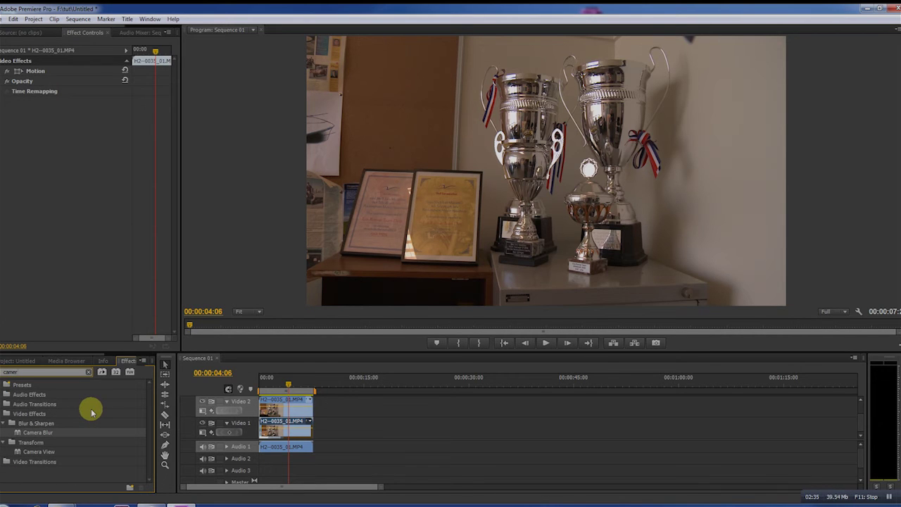
{"action": "left_click", "coordinate": [34, 431]}
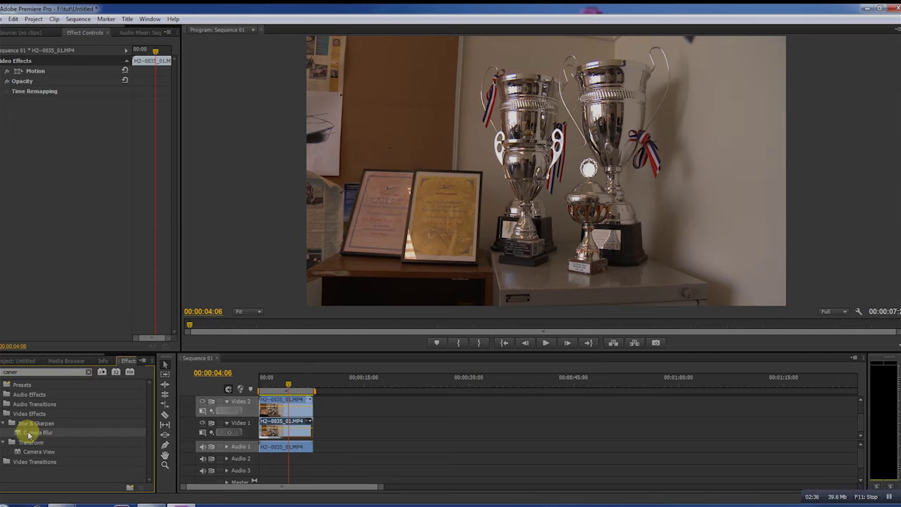
{"action": "left_click_drag", "start_coordinate": [29, 435], "coordinate": [307, 409]}
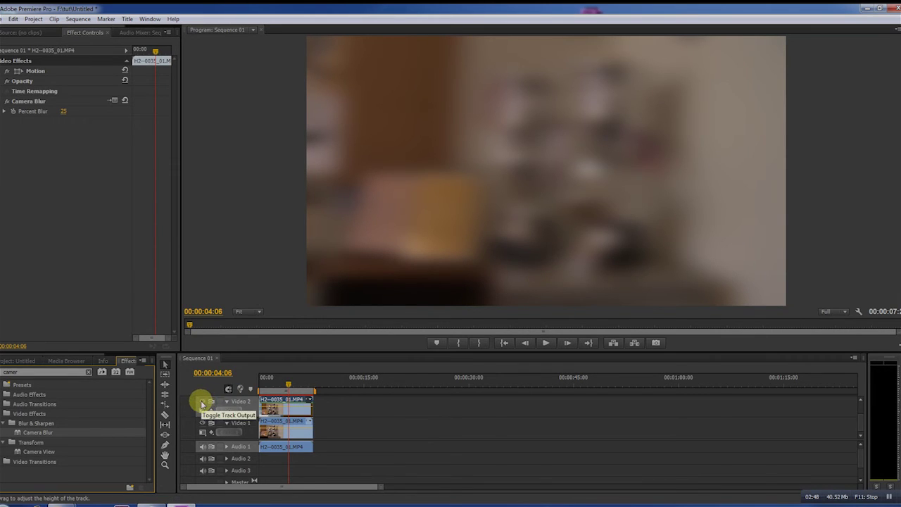
Hide Video 2 to compare with the sharp original, then search effects for 'fou'.
{"action": "left_click", "coordinate": [6, 101]}
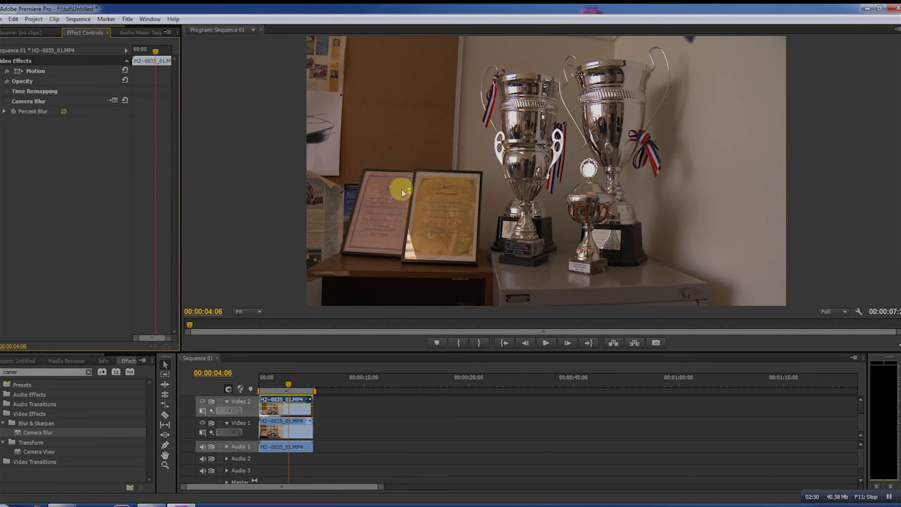
{"action": "left_click", "coordinate": [27, 371]}
{"action": "key", "text": "BackSpace"}
{"action": "type", "text": "f"}
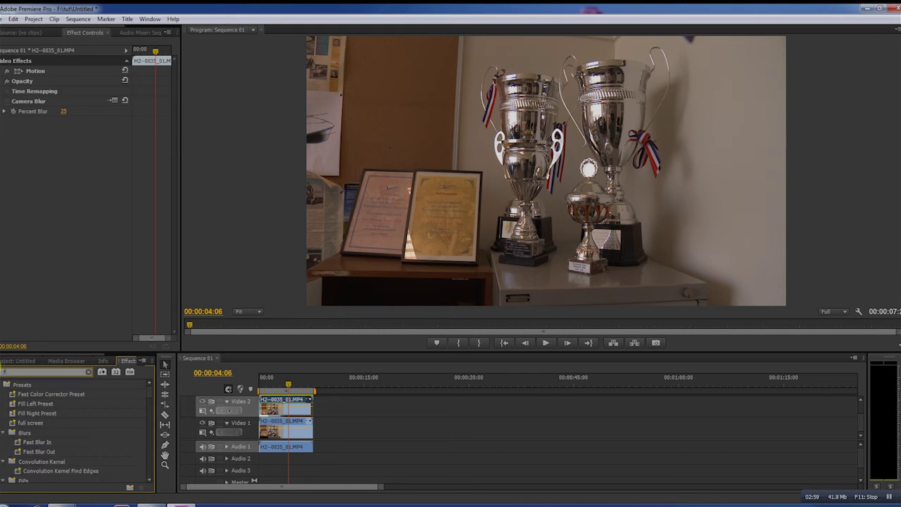
{"action": "type", "text": "our"}
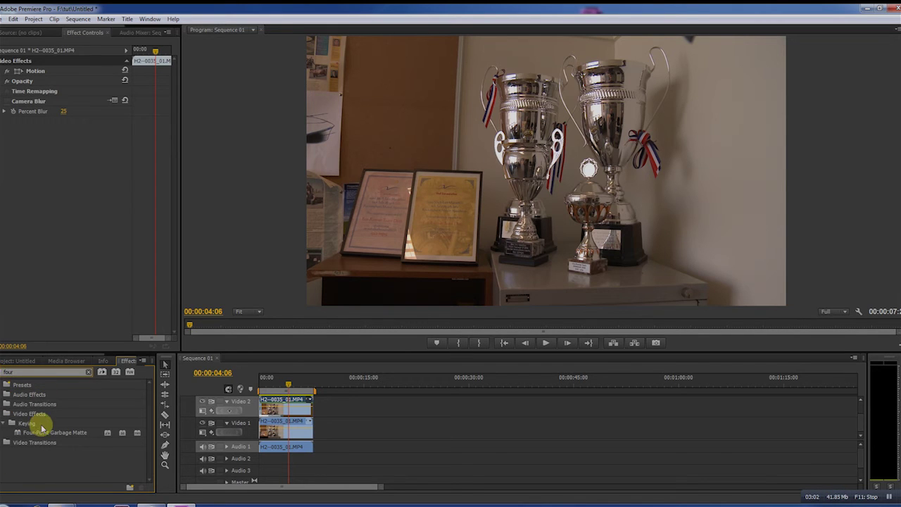
Apply Four-Point Garbage Matte to the Video 2 clip and return to Effect Controls.
{"action": "left_click_drag", "start_coordinate": [44, 435], "coordinate": [276, 411]}
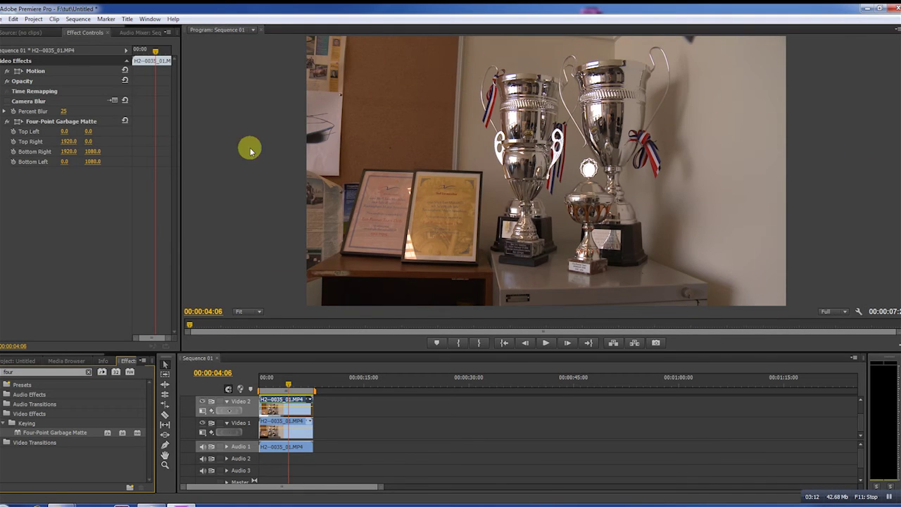
{"action": "left_click", "coordinate": [103, 33]}
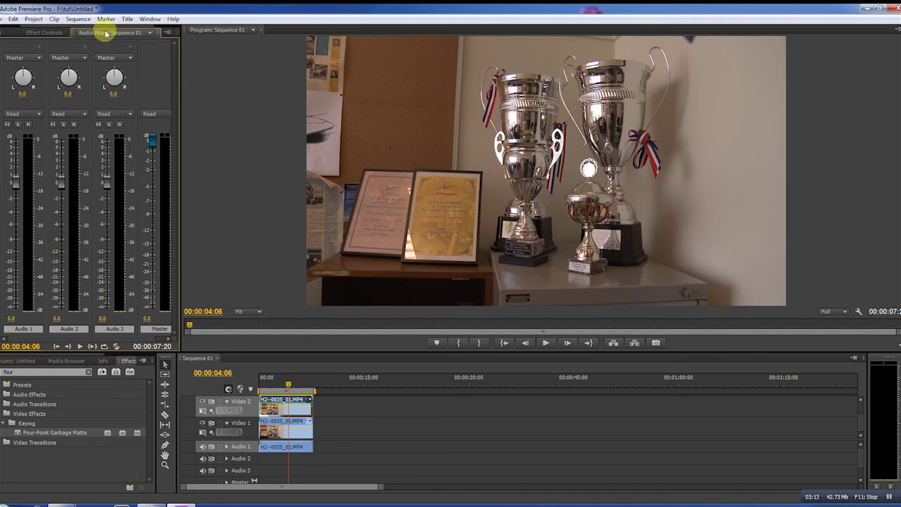
{"action": "left_click", "coordinate": [56, 33]}
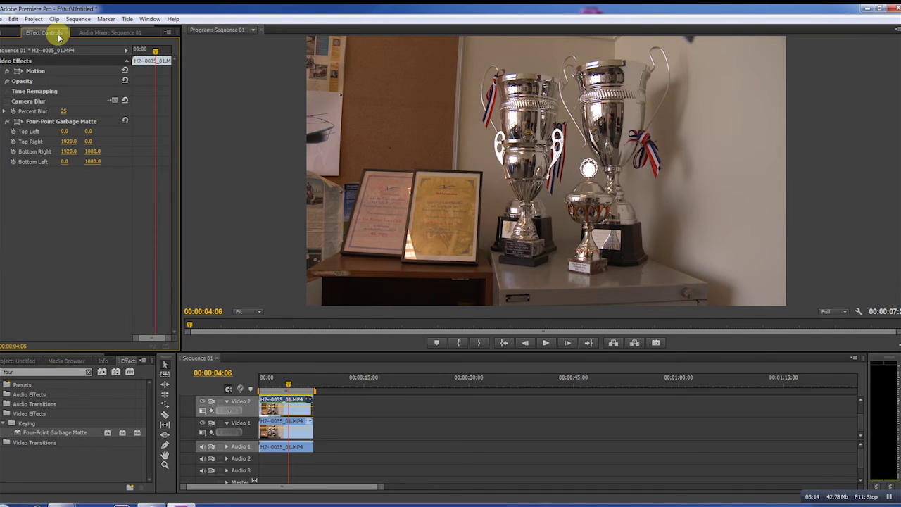
Drag the matte's top-left, bottom-left and bottom-right corners toward the top-right corner.
{"action": "left_click", "coordinate": [57, 123]}
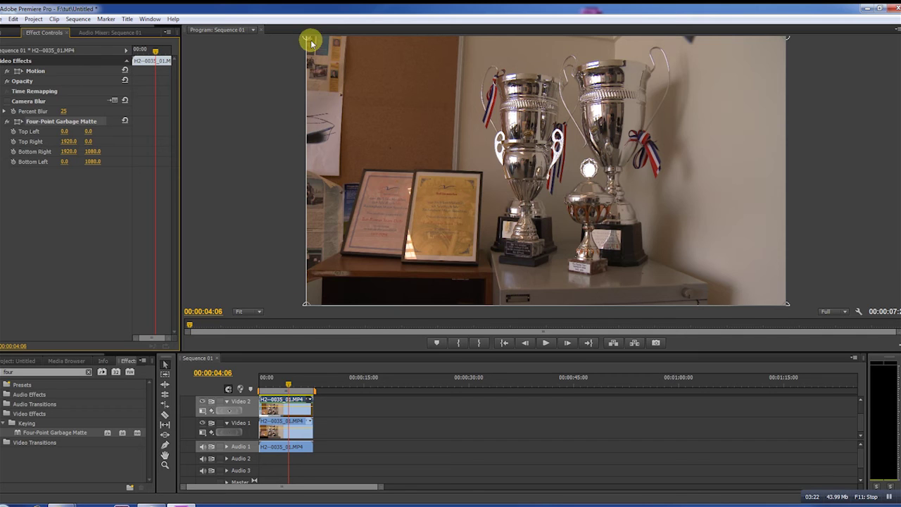
{"action": "left_click_drag", "start_coordinate": [309, 36], "coordinate": [550, 34]}
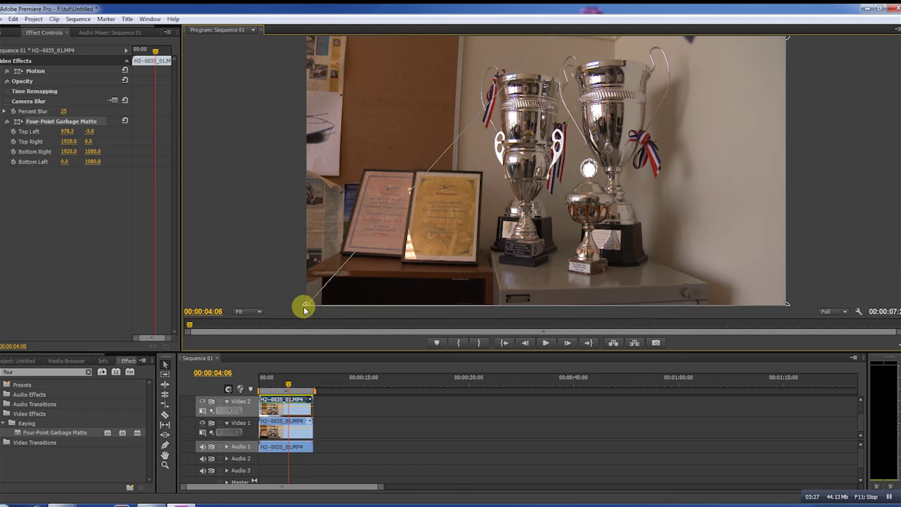
{"action": "left_click_drag", "start_coordinate": [313, 303], "coordinate": [722, 128]}
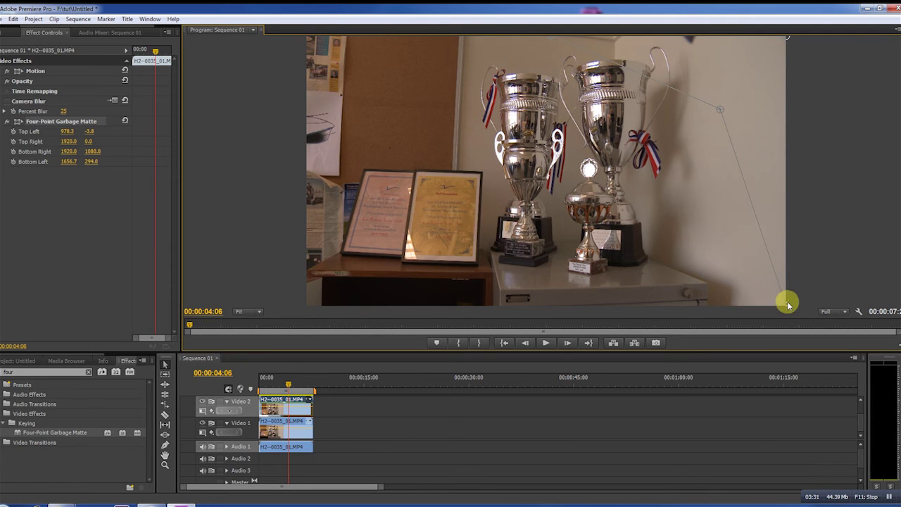
{"action": "left_click_drag", "start_coordinate": [786, 302], "coordinate": [769, 79]}
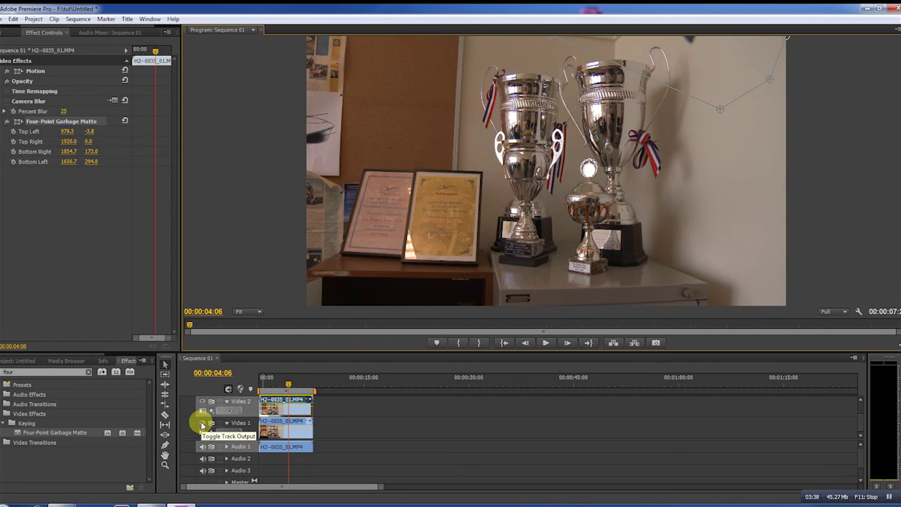
Hide Video 1, move the matte's top-left corner right to 1393.4, -7.7, then show Video 1 again.
{"action": "left_click", "coordinate": [202, 424]}
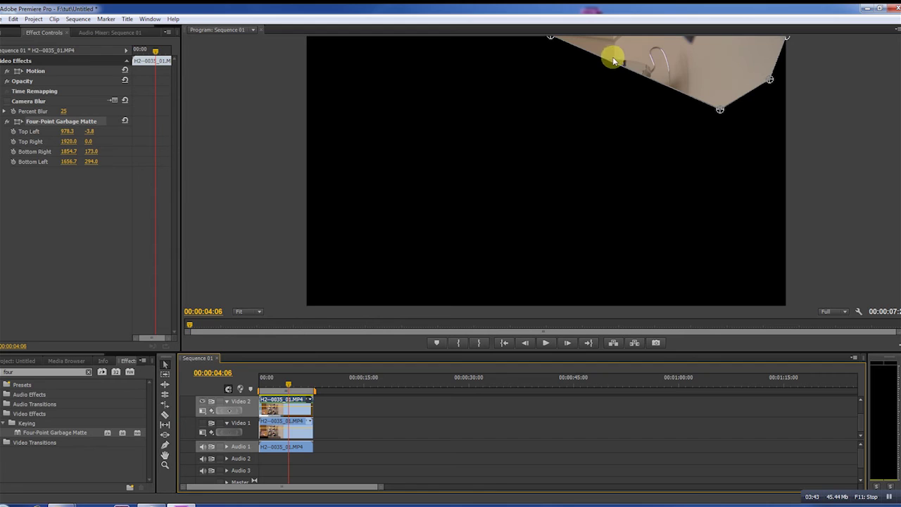
{"action": "left_click", "coordinate": [556, 39]}
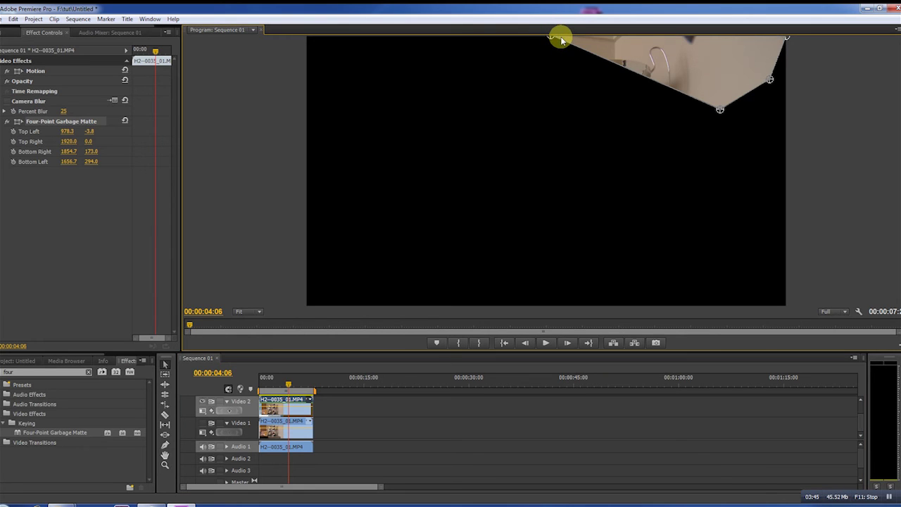
{"action": "left_click_drag", "start_coordinate": [548, 35], "coordinate": [656, 36]}
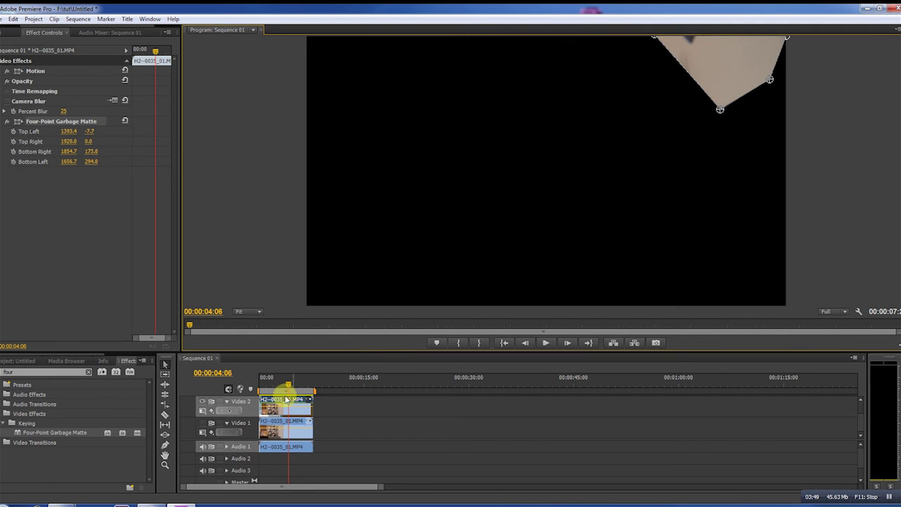
{"action": "left_click", "coordinate": [203, 422]}
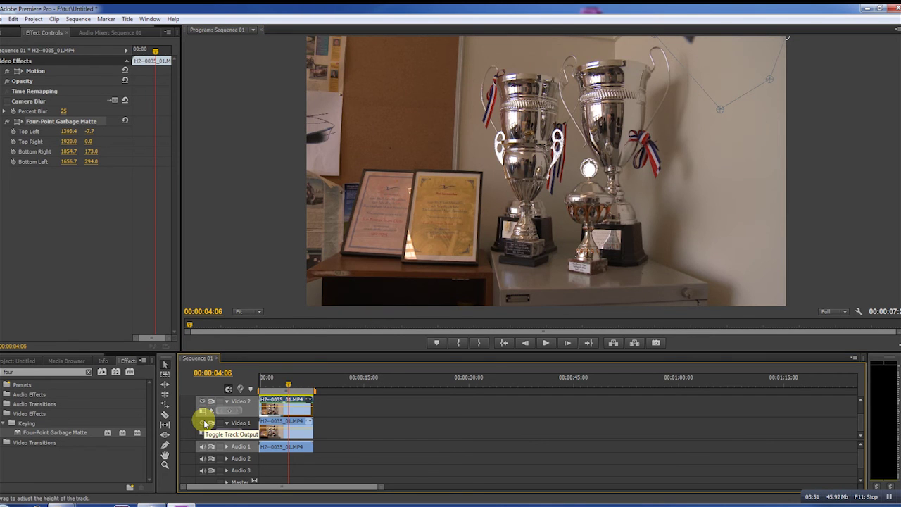
Shift the matte's bottom-left and bottom-right corners up and left, then deselect the matte.
{"action": "left_click_drag", "start_coordinate": [719, 107], "coordinate": [687, 80]}
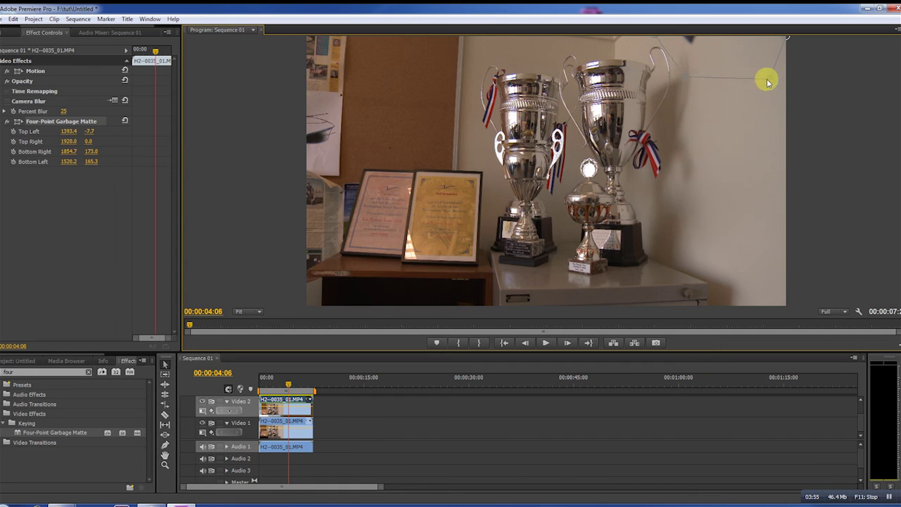
{"action": "left_click_drag", "start_coordinate": [769, 79], "coordinate": [751, 74]}
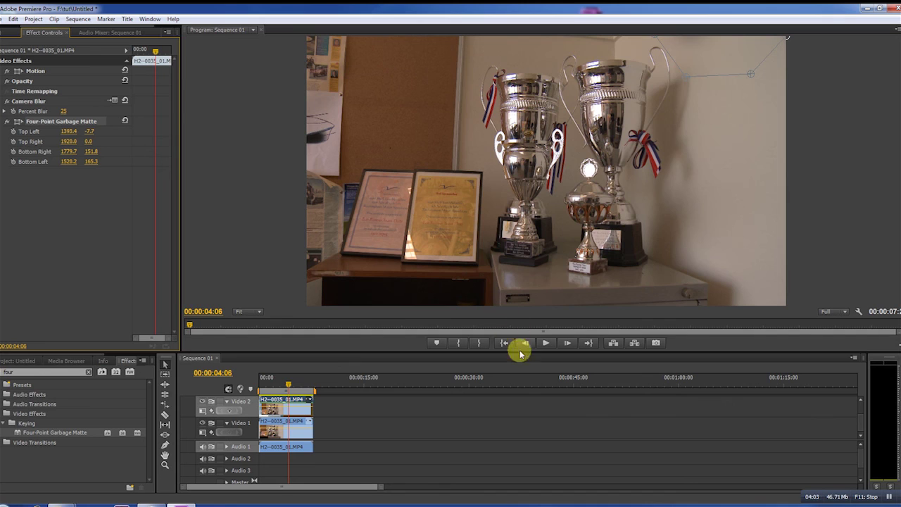
{"action": "left_click", "coordinate": [88, 275]}
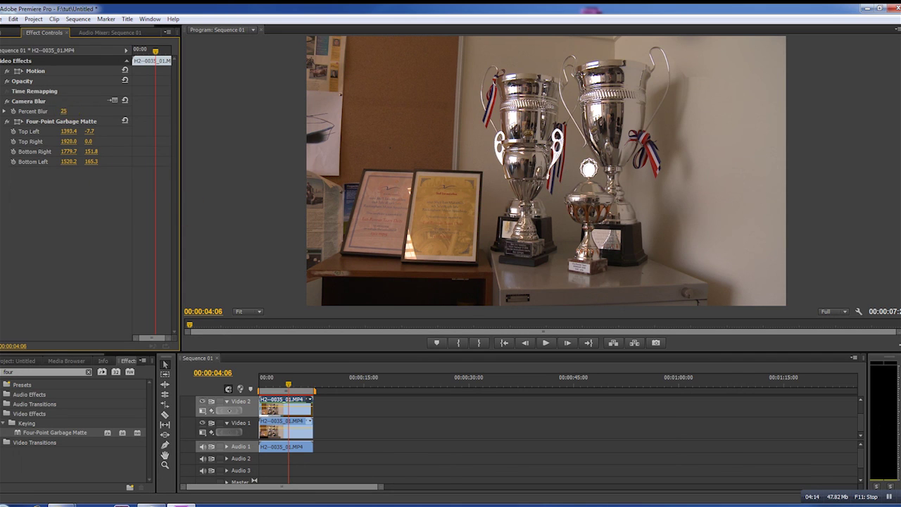
Set Camera Blur to 28 percent and raise the matte's bottom corners near the top edge.
{"action": "left_click_drag", "start_coordinate": [64, 111], "coordinate": [49, 111]}
{"action": "left_click_drag", "start_coordinate": [55, 111], "coordinate": [83, 124]}
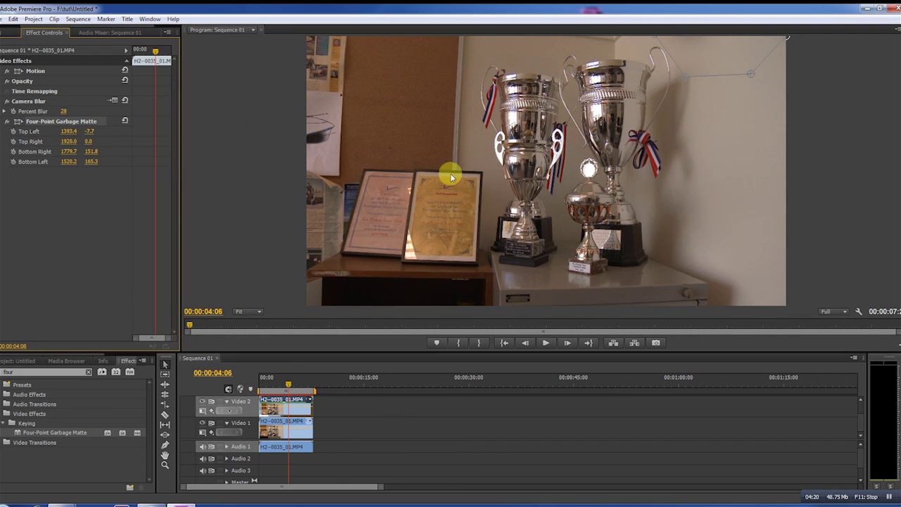
{"action": "left_click_drag", "start_coordinate": [687, 76], "coordinate": [718, 151]}
{"action": "left_click_drag", "start_coordinate": [750, 77], "coordinate": [690, 54]}
{"action": "left_click_drag", "start_coordinate": [759, 130], "coordinate": [757, 57]}
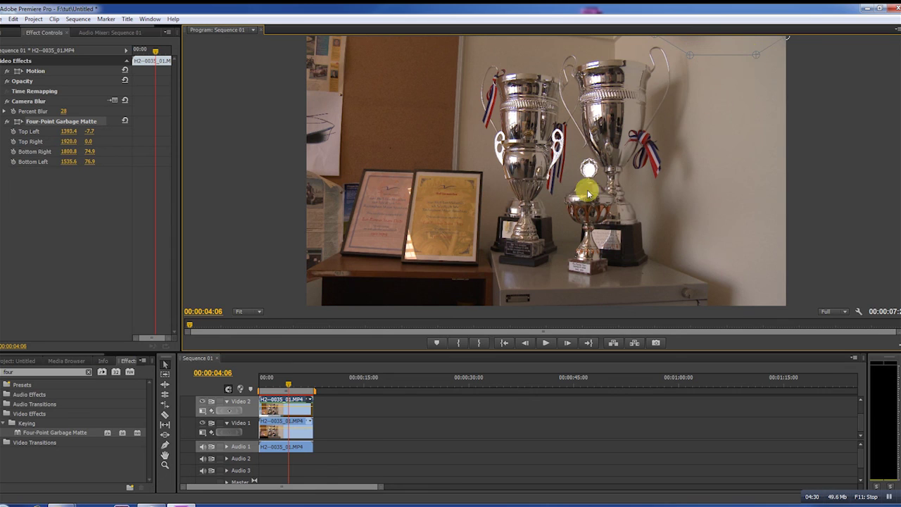